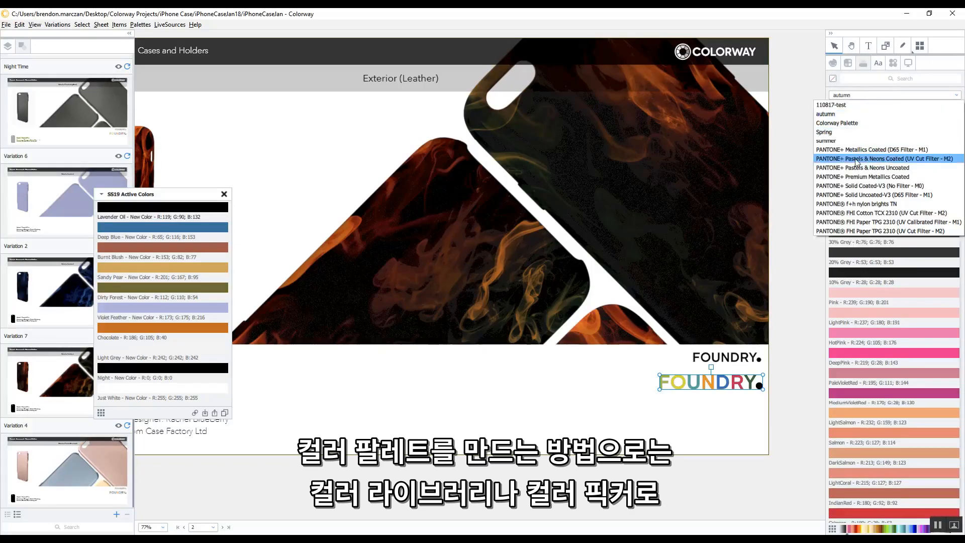
Choose the PANTONE+ Pastels & Neons Uncoated color library and mix a light blue in the color picker
left_click(855, 162)
left_click(833, 62)
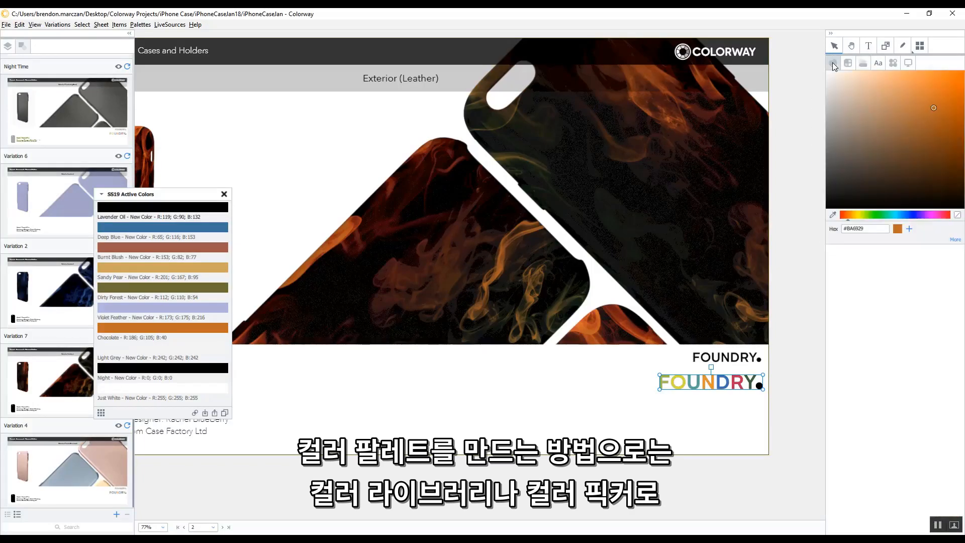
left_click(833, 214)
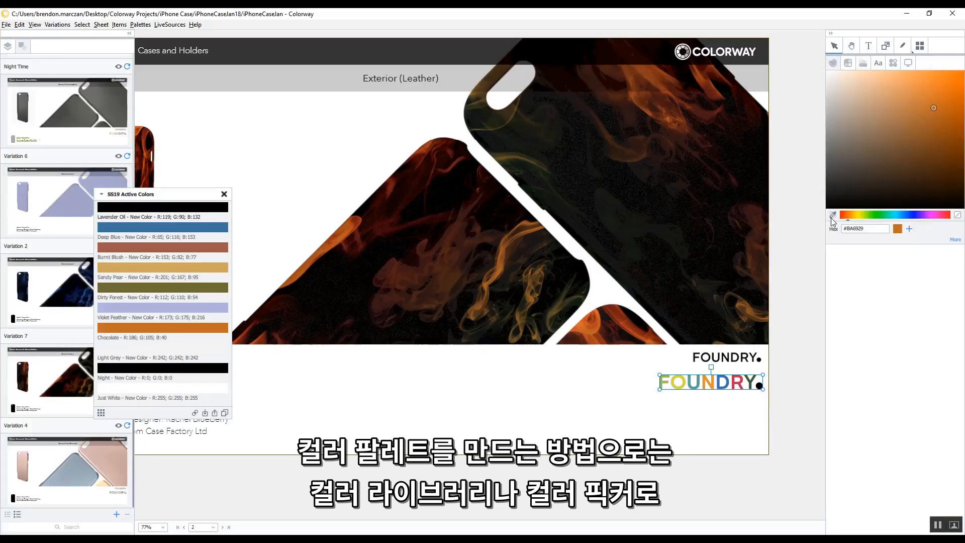
left_click(669, 113)
left_click_drag(948, 133, 916, 83)
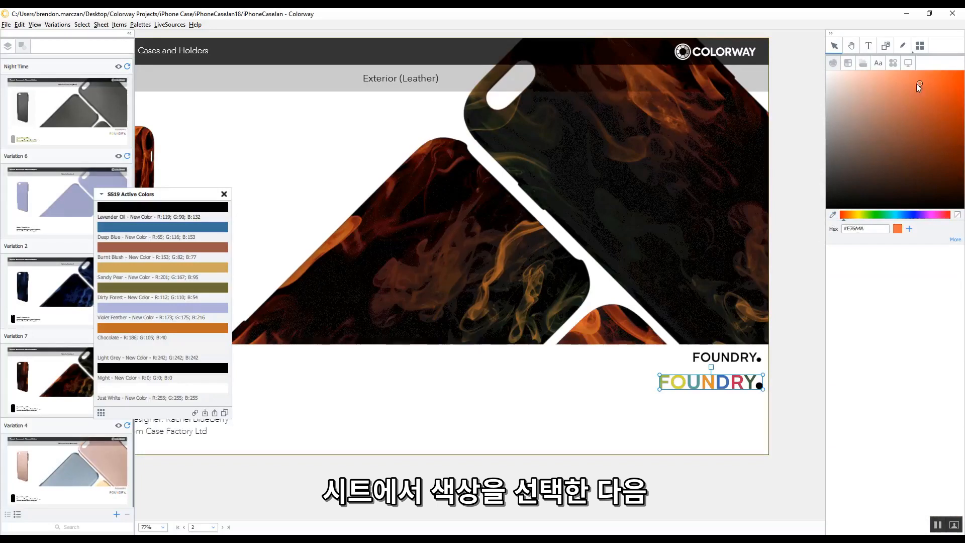
left_click_drag(889, 216, 902, 216)
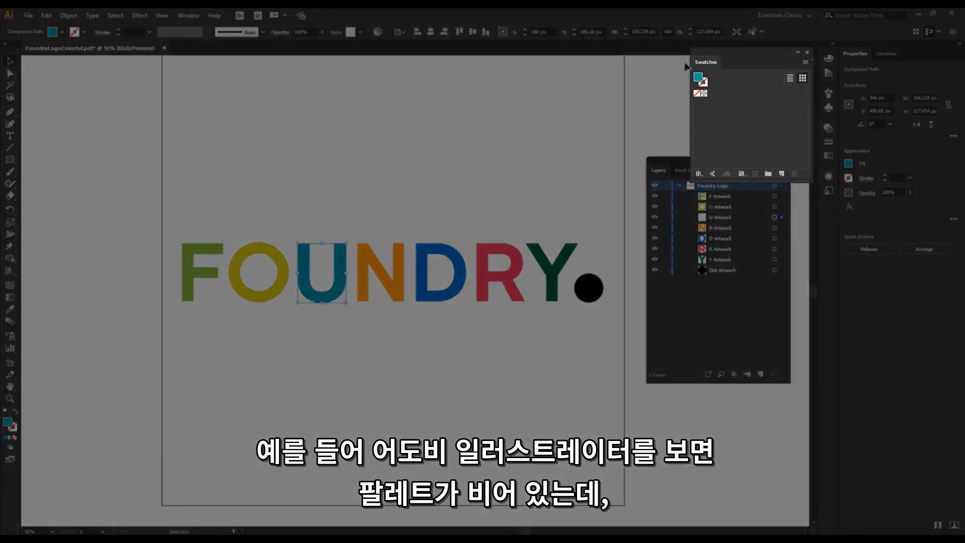
Switch to Illustrator and add the orange fill of the FOUNDRY logo's letter N as a new global swatch
left_click(183, 257)
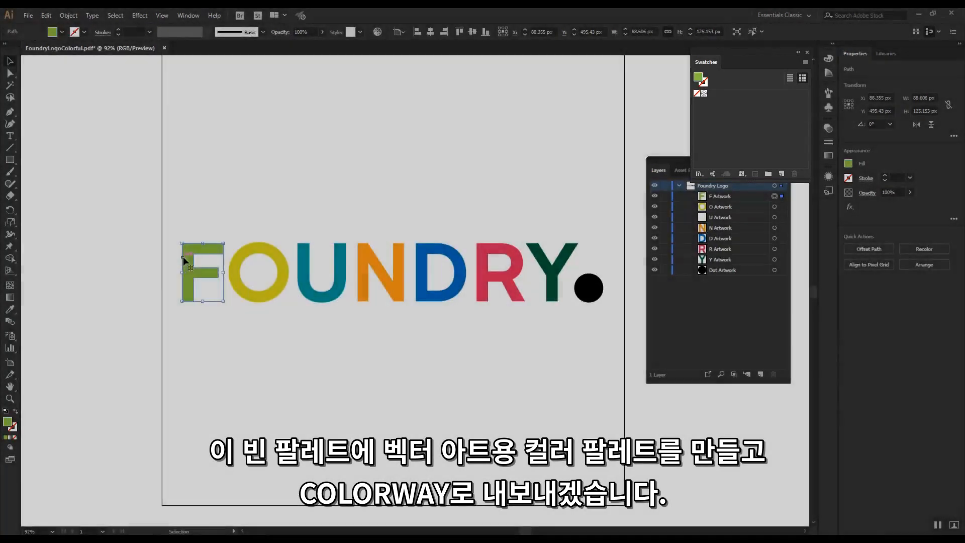
left_click(241, 262)
left_click(302, 257)
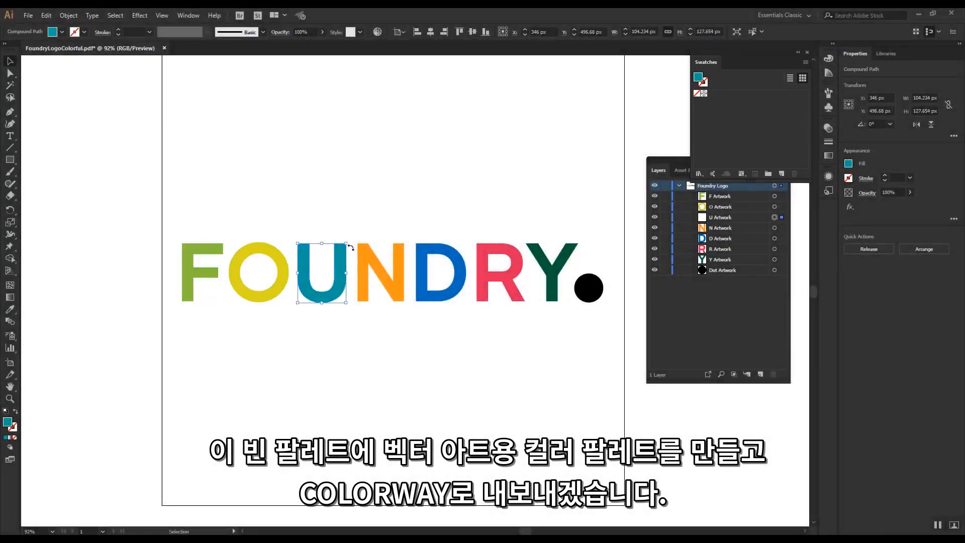
left_click(368, 259)
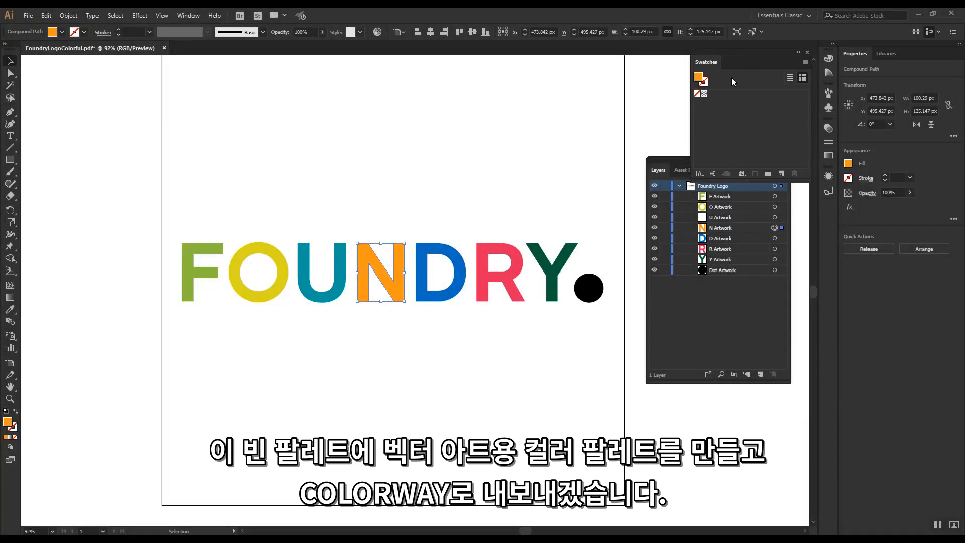
left_click(781, 174)
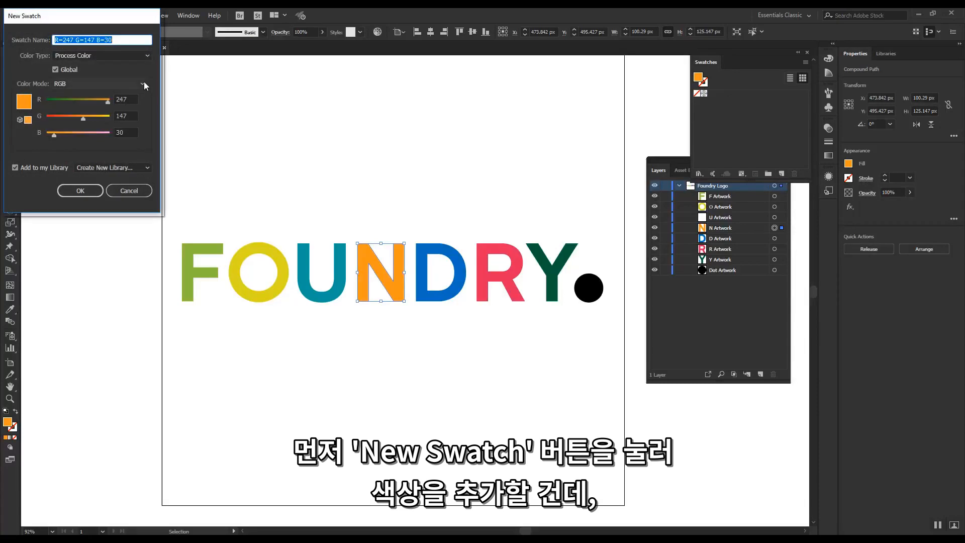
left_click(99, 191)
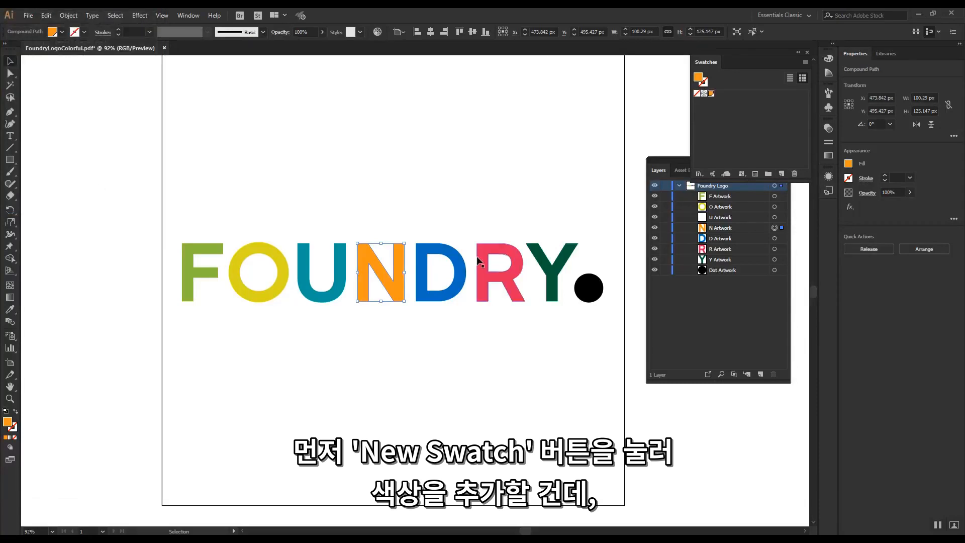
Add the blue fill of the letter D and the red fill of the letter R as new swatches
left_click(462, 262)
left_click(783, 173)
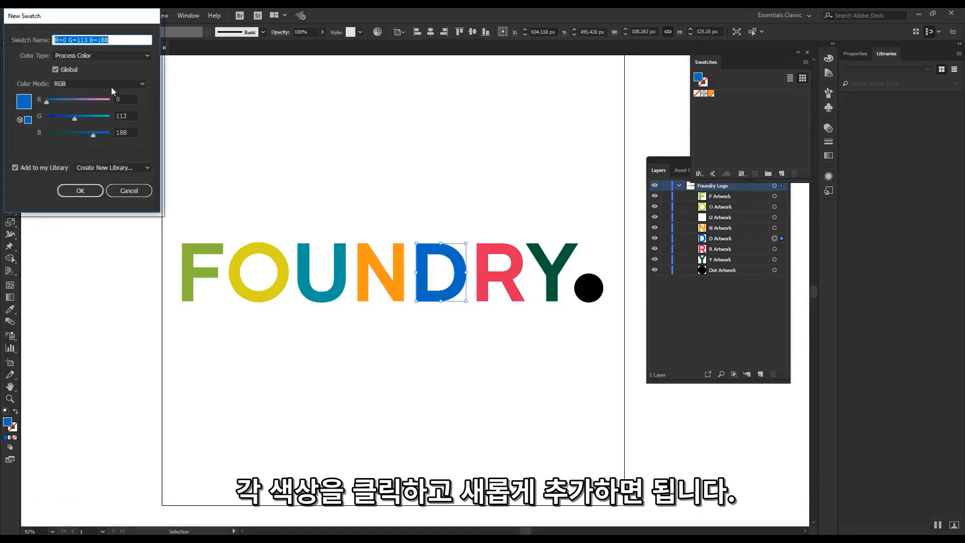
left_click(80, 190)
left_click(486, 286)
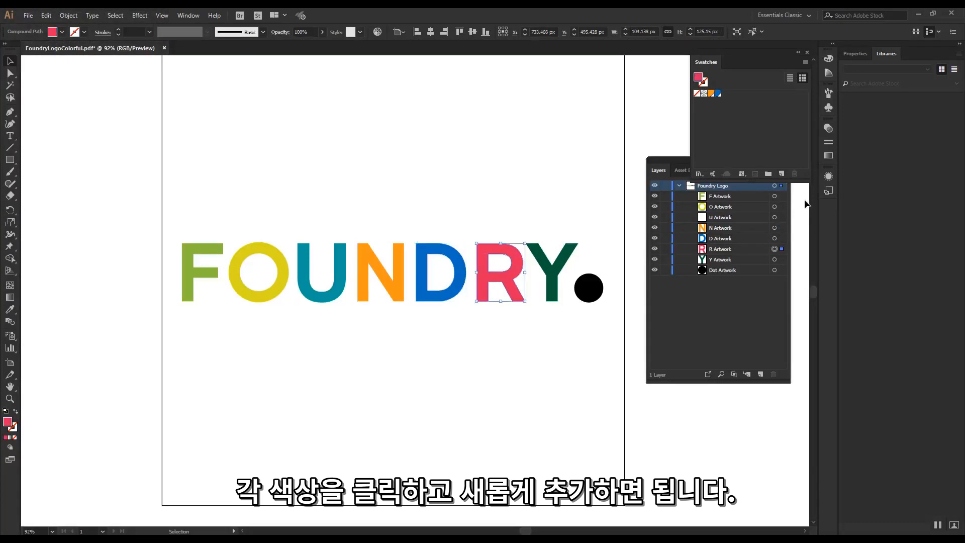
left_click(782, 174)
left_click(80, 190)
Add the dark green fill of the letter Y and the teal fill of the letter U as new swatches
left_click(541, 267)
left_click(782, 173)
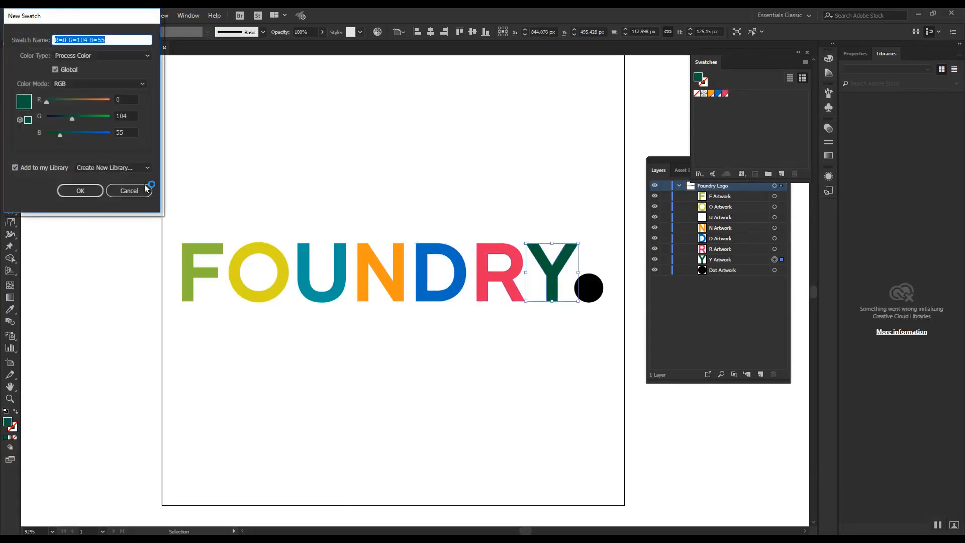
left_click(80, 190)
left_click(336, 266)
left_click(782, 173)
left_click(81, 190)
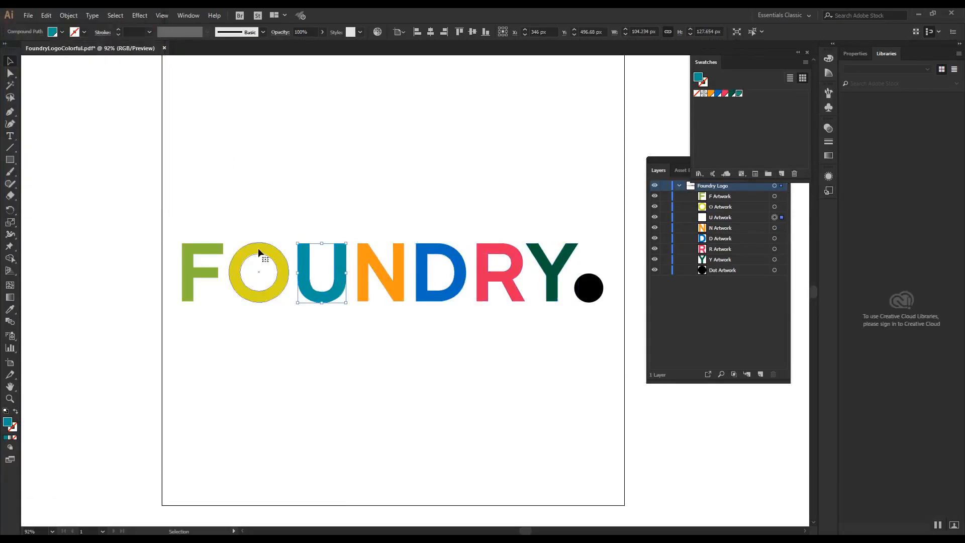
Add the yellow fill of the letter O and the light green fill of the letter F as new swatches
left_click(258, 249)
left_click(782, 174)
left_click(81, 190)
left_click(200, 272)
left_click(782, 174)
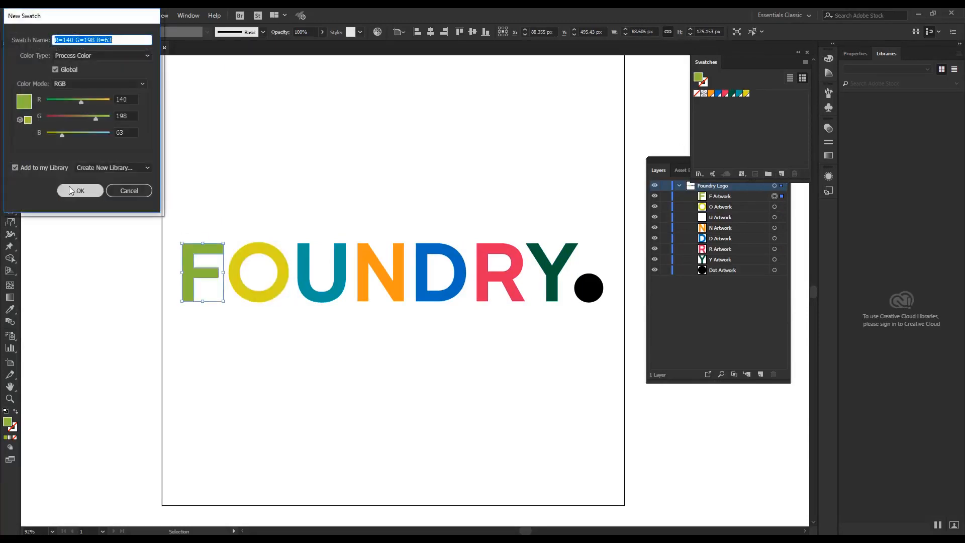
left_click(81, 190)
Add the black fill of the dot at the end of the logo as a new swatch
left_click(588, 288)
left_click(782, 173)
left_click(80, 191)
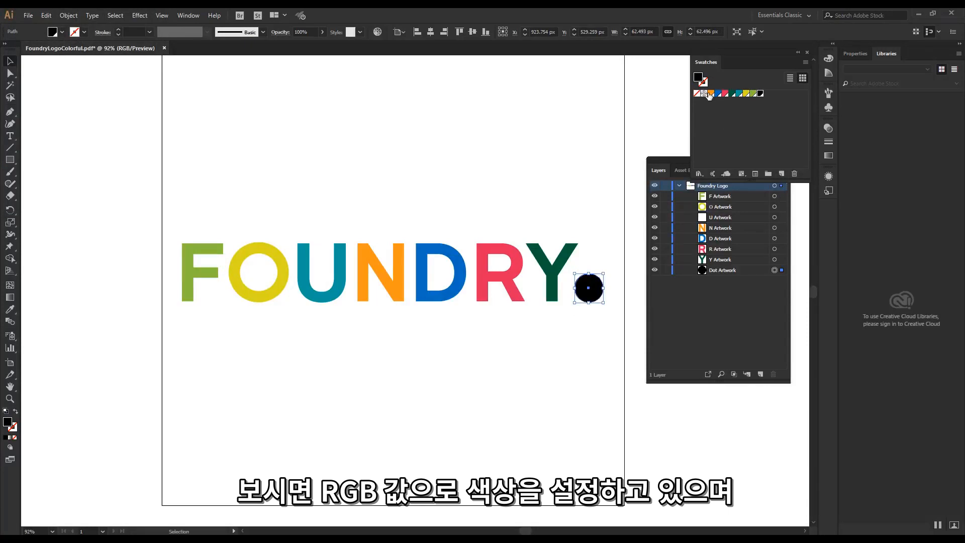
Review the orange swatch's name and RGB values in its options without editing them
mouse_move(709, 96)
double_click(710, 95)
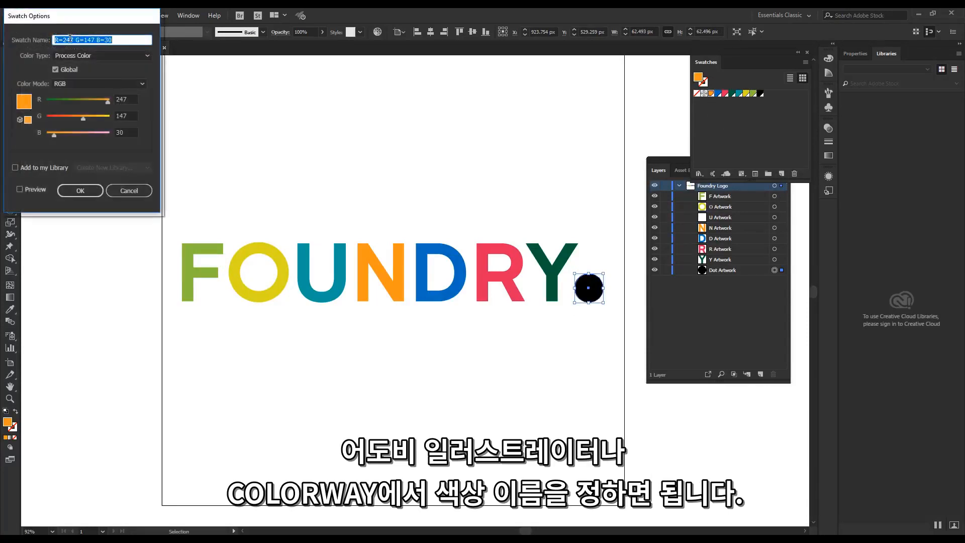
left_click(130, 191)
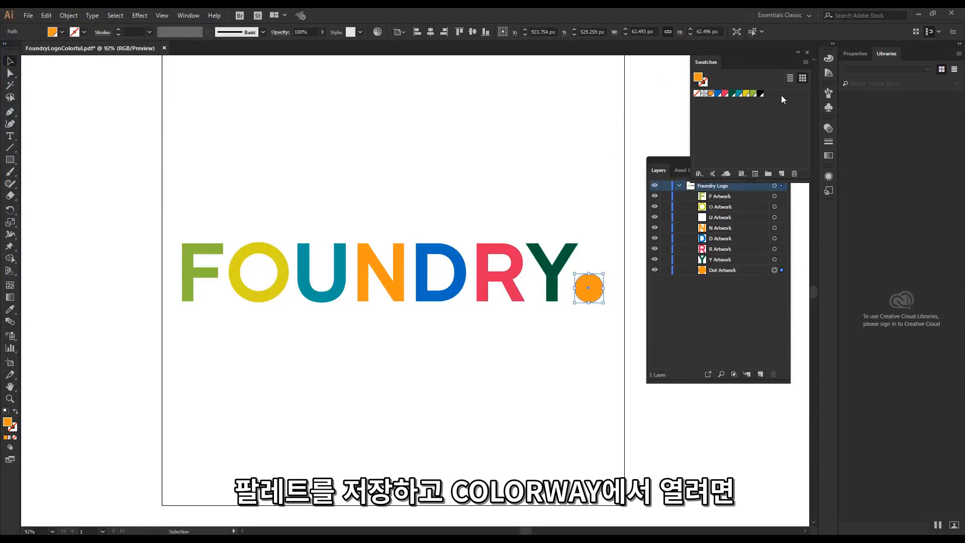
Save the swatch library as a Swatch Exchange file named FoundryLogoColorfulPalette.ase in the iPhoneCase folder, accepting the gradient and pattern warning
left_click(806, 62)
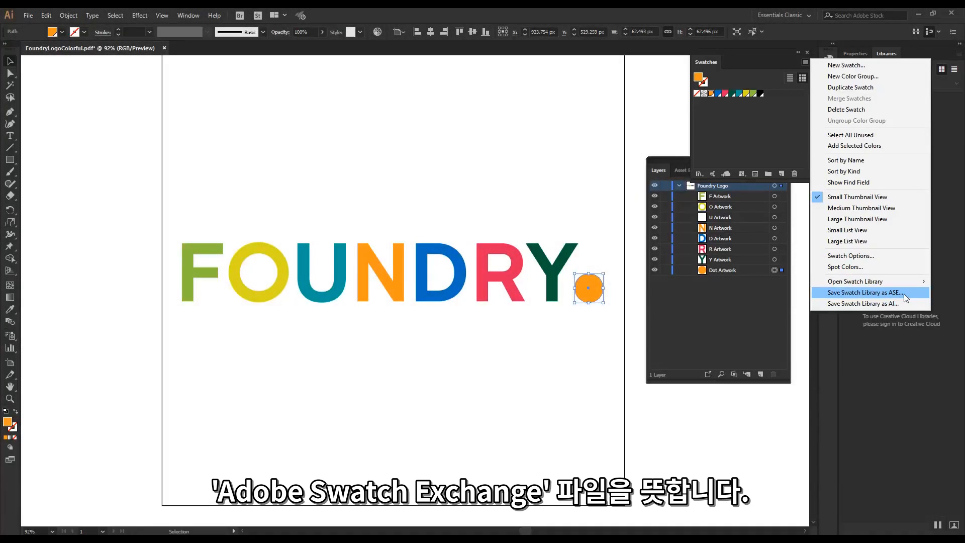
left_click(904, 294)
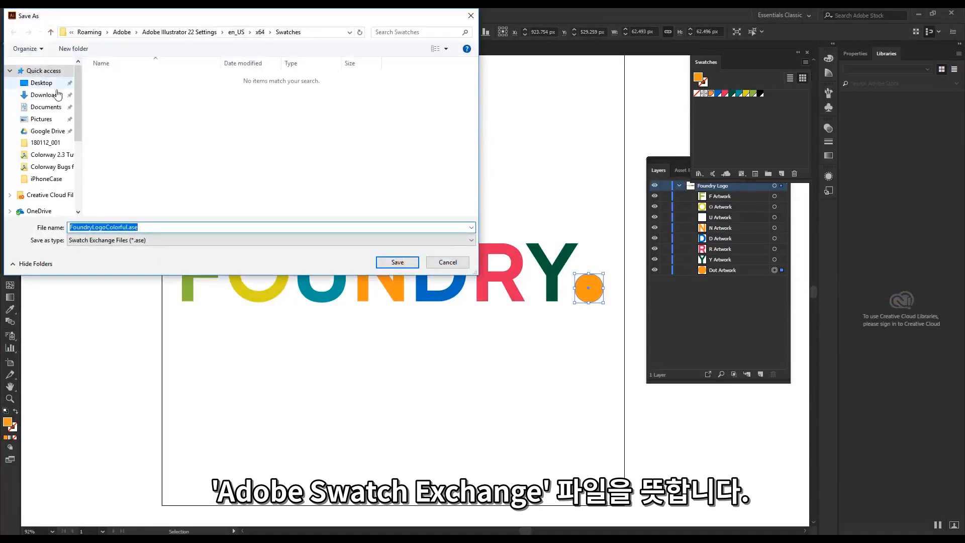
left_click(46, 179)
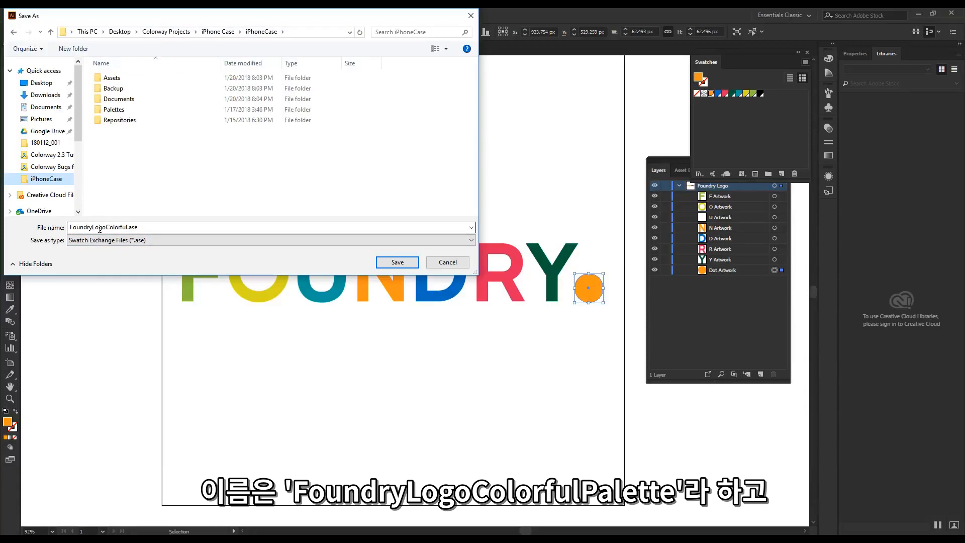
left_click(125, 229)
left_click(126, 226)
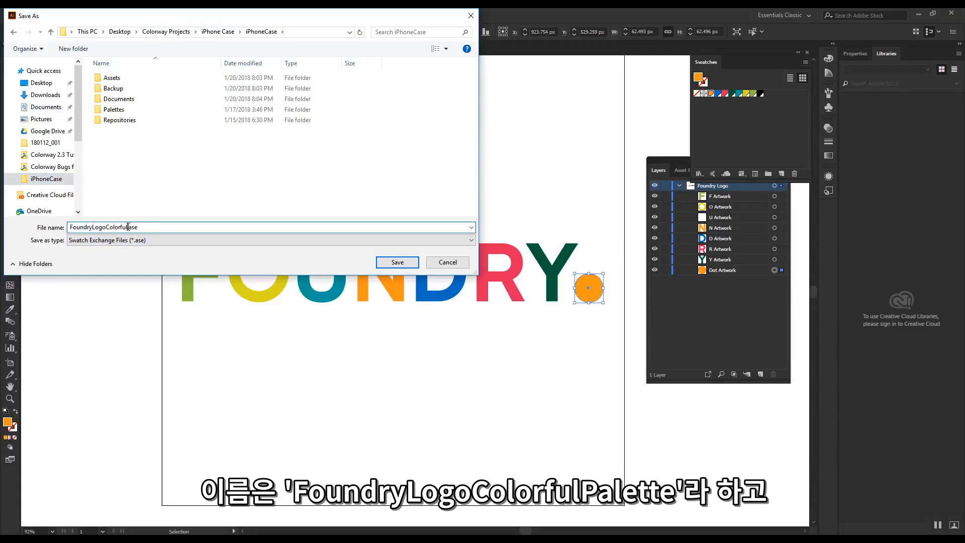
type("Palette")
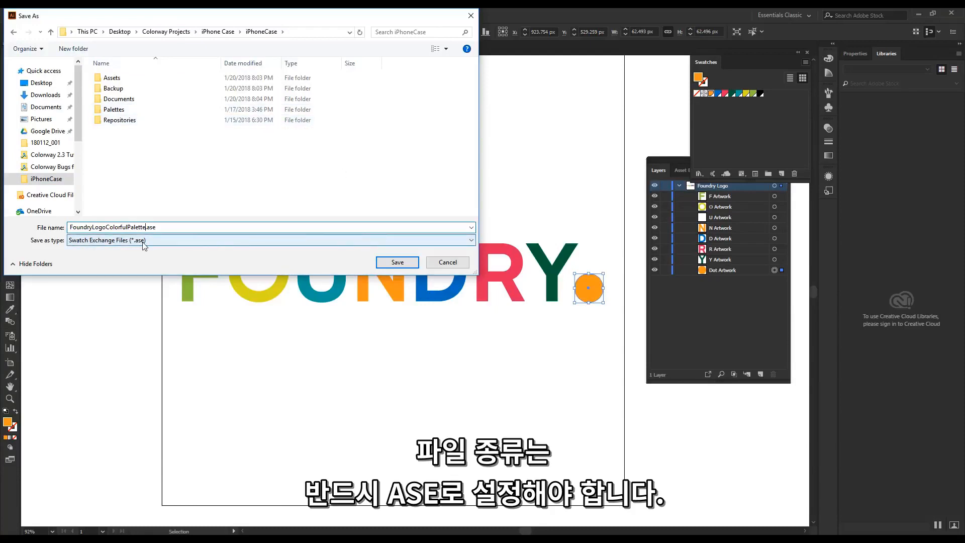
left_click(396, 263)
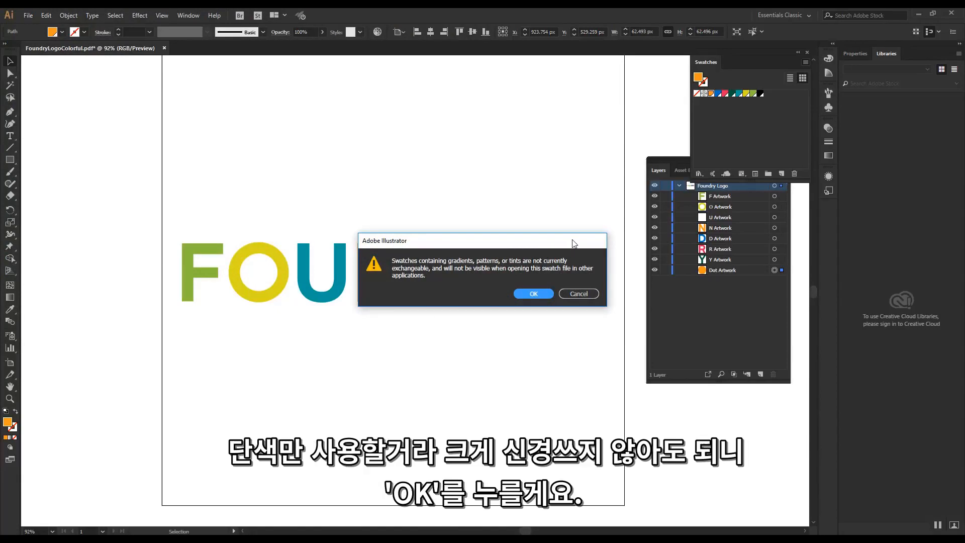
left_click_drag(573, 243, 523, 326)
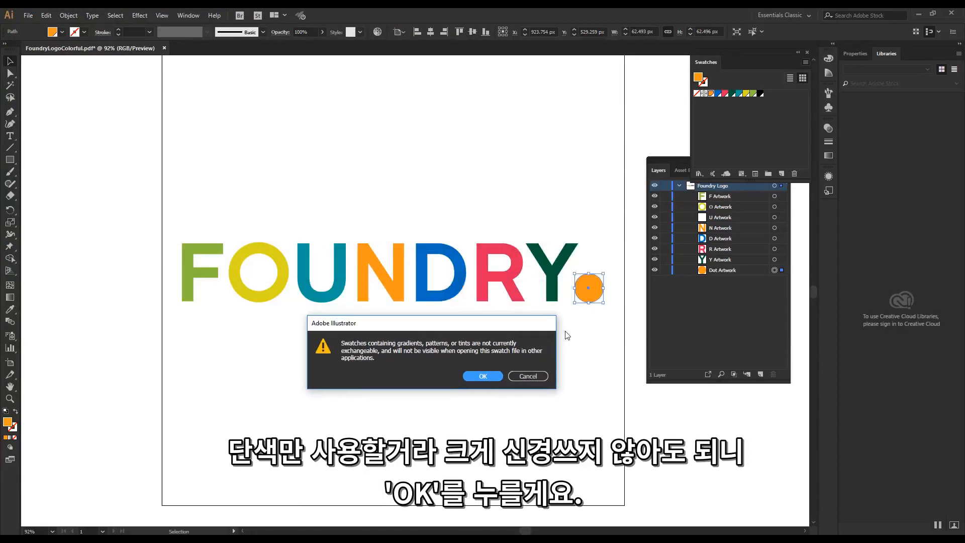
left_click(483, 377)
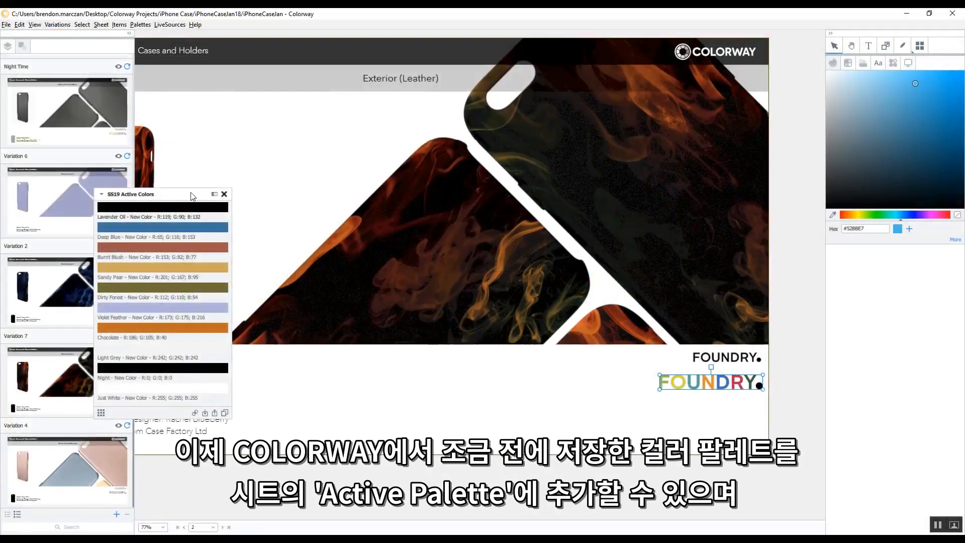
Switch back to Colorway, shift the floating SS19 Active Colors palette upward, and view the active palettes and the color library
left_click_drag(187, 194, 173, 159)
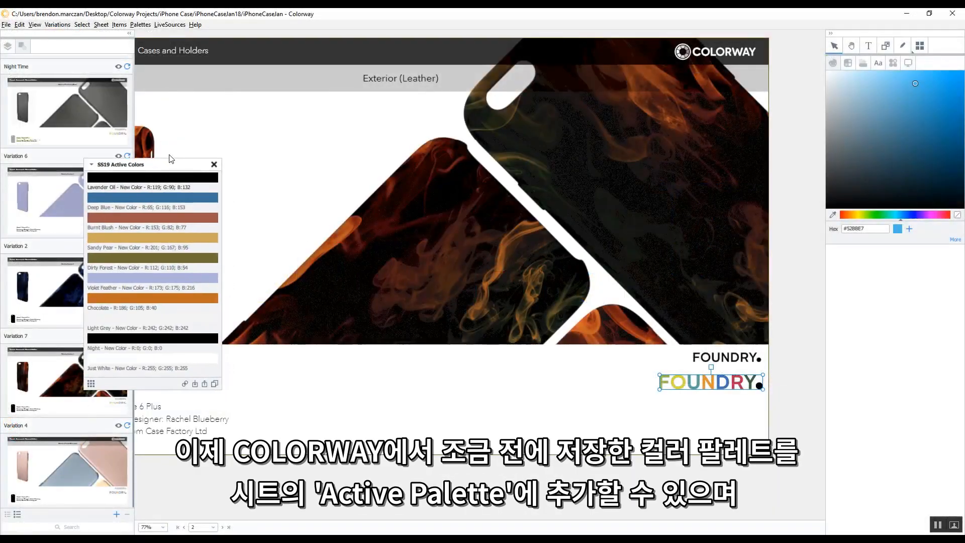
left_click(848, 62)
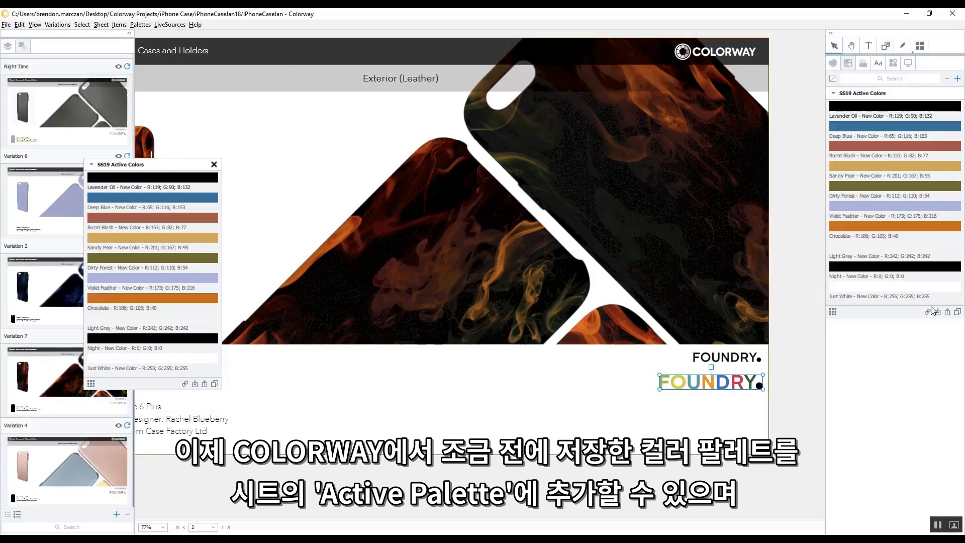
left_click(861, 64)
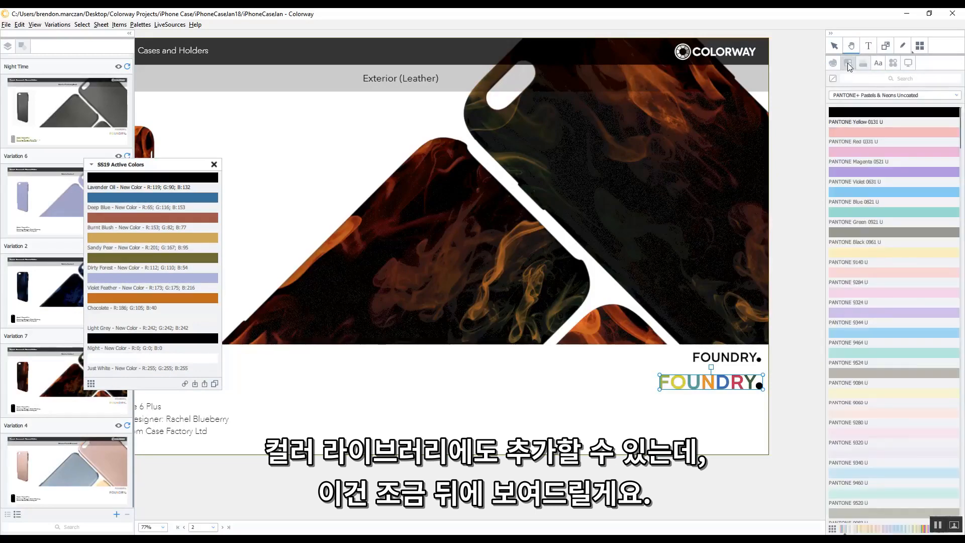
Import FoundryLogoColorfulPalette.ase from the iPhoneCase project folder into the sheet's active palettes
left_click(848, 64)
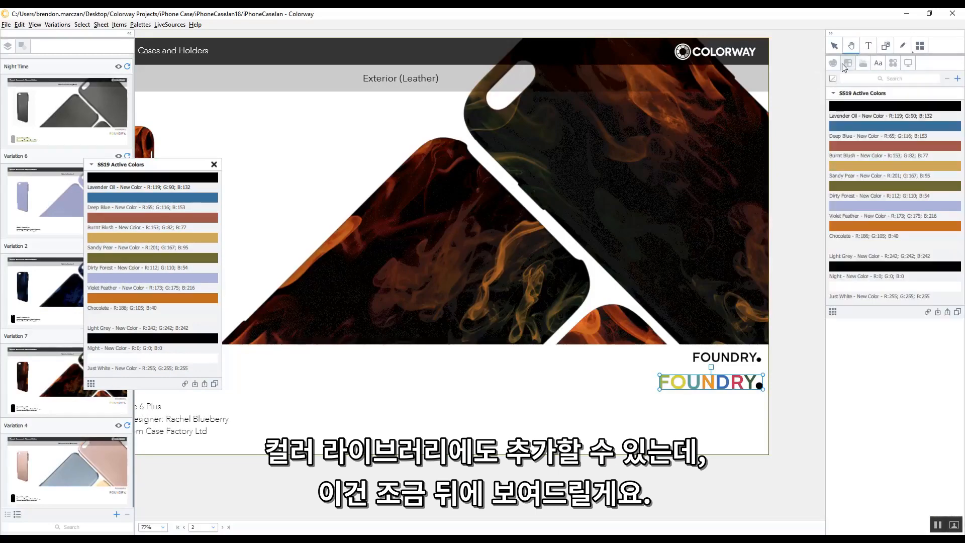
left_click(938, 312)
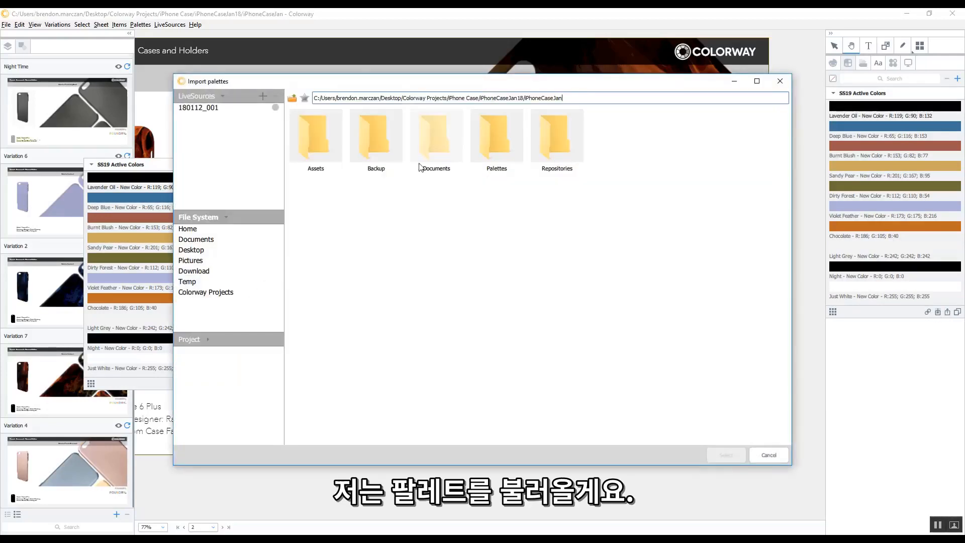
left_click(205, 294)
double_click(495, 135)
double_click(614, 136)
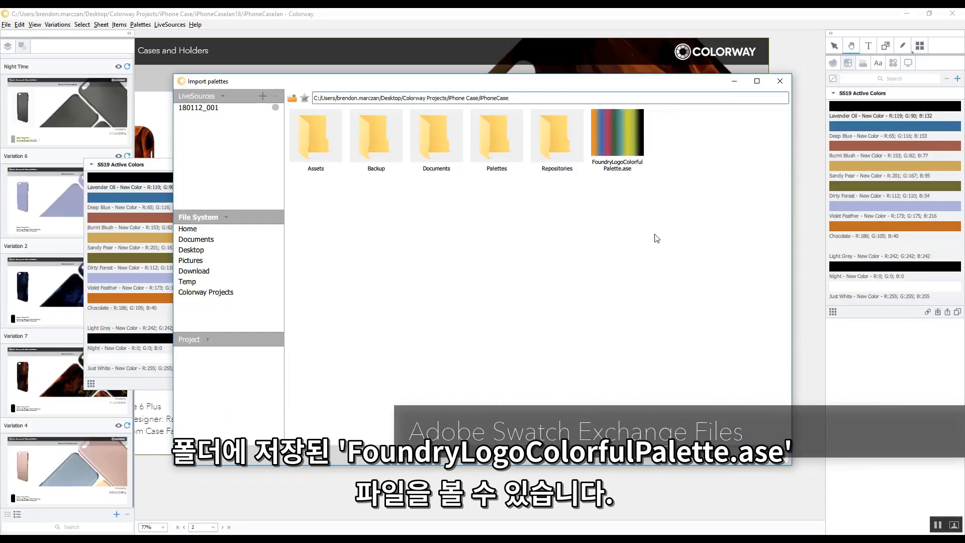
left_click(639, 144)
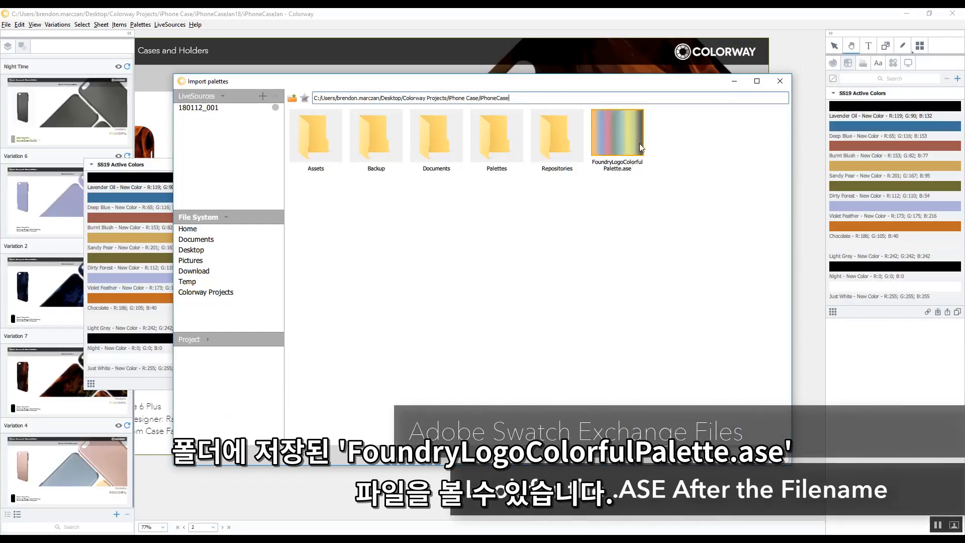
left_click(727, 457)
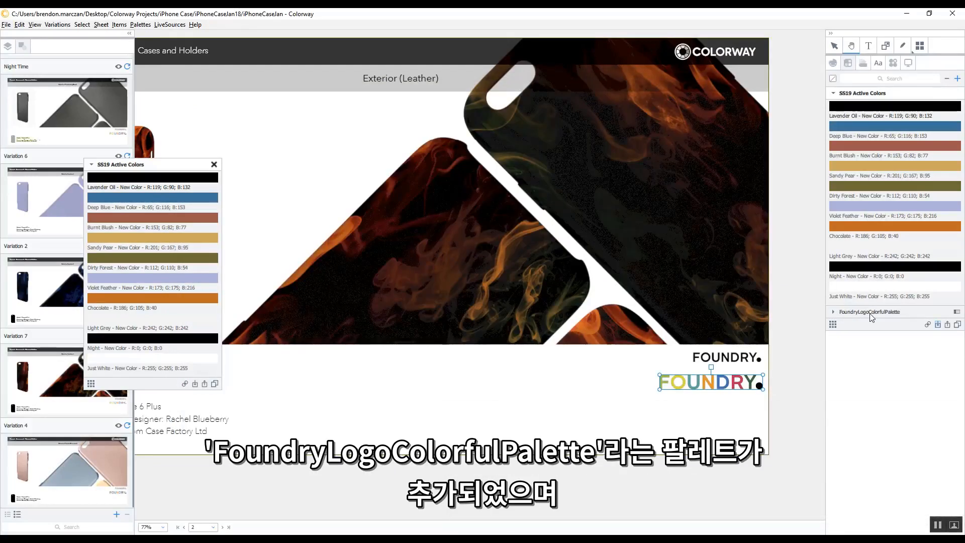
Expand the imported FoundryLogoColorfulPalette and detach it as a floating palette
left_click(833, 312)
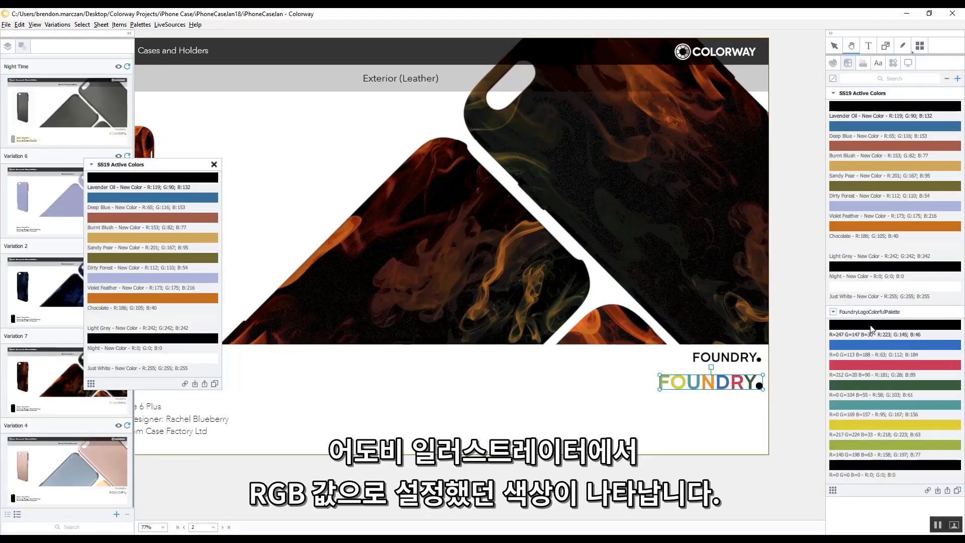
left_click(956, 311)
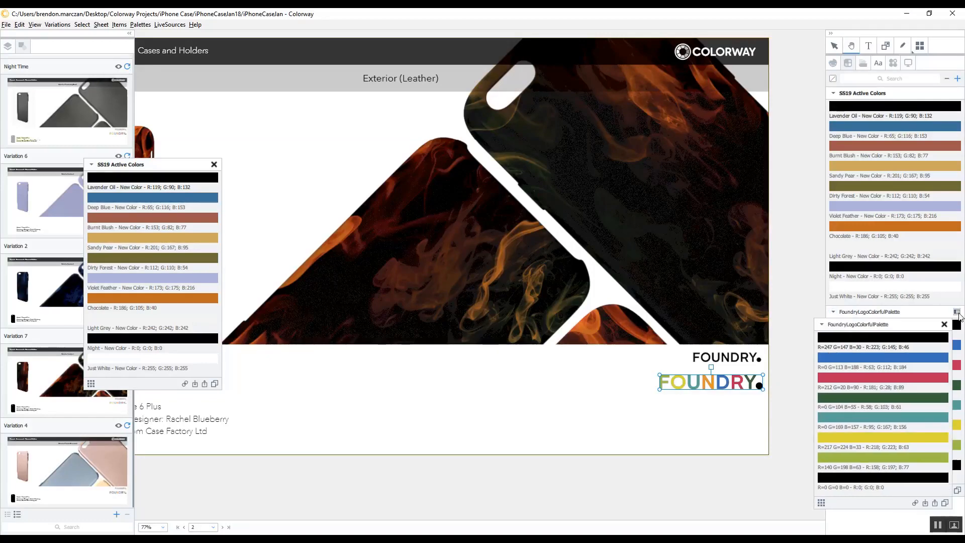
Move the floating FoundryLogoColorfulPalette over the canvas, rename its first color to Dark Grey, and close the floating palette
left_click_drag(927, 322, 279, 122)
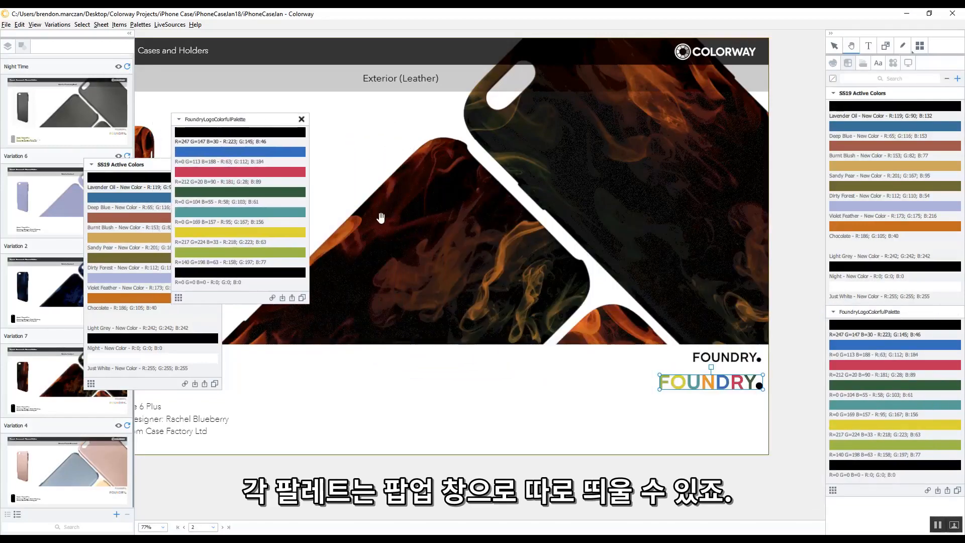
double_click(236, 141)
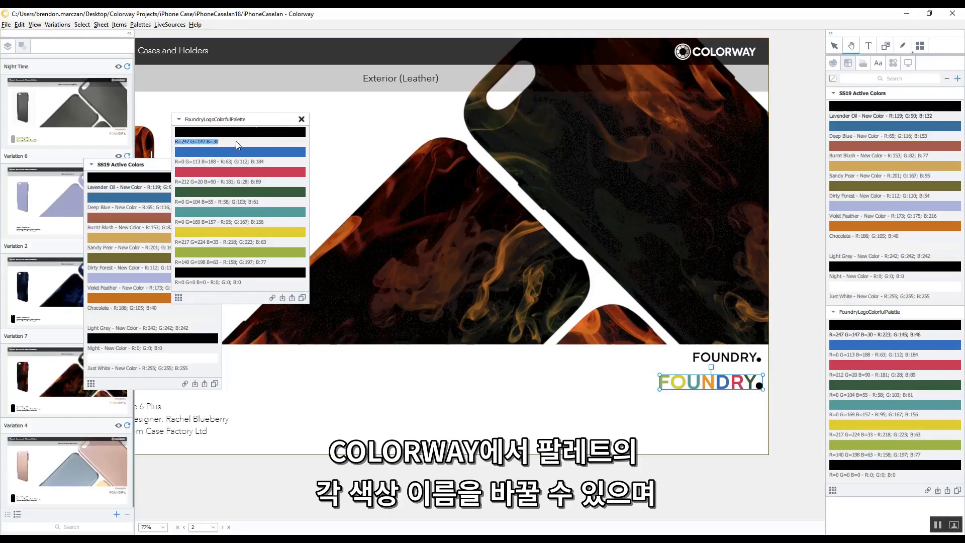
type("Dark ")
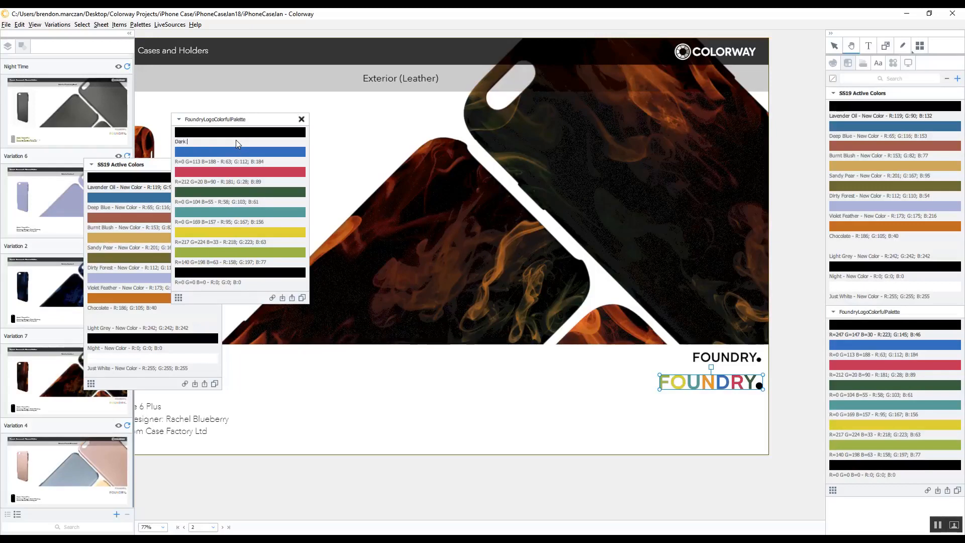
type("Grey")
key("Return")
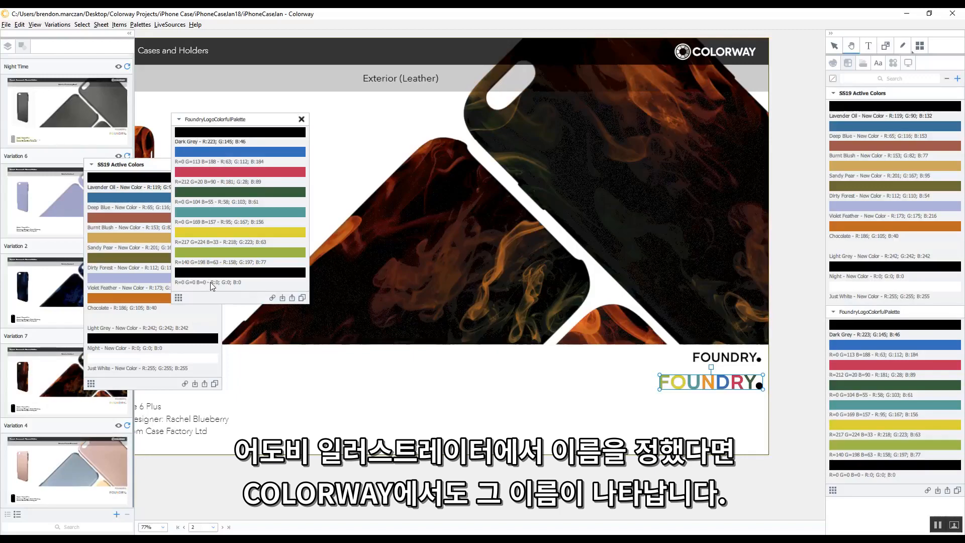
left_click(301, 119)
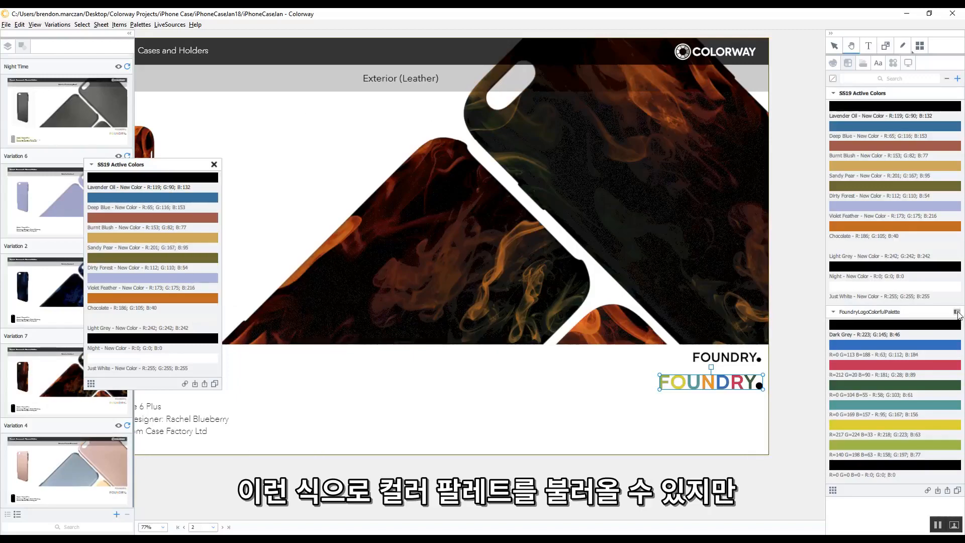
Collapse the imported Foundry palette with SS19 Active Colors expanded, and link FoundryLogoColorfulPalette.ase from the iPhoneCase folder as another palette
left_click(840, 314)
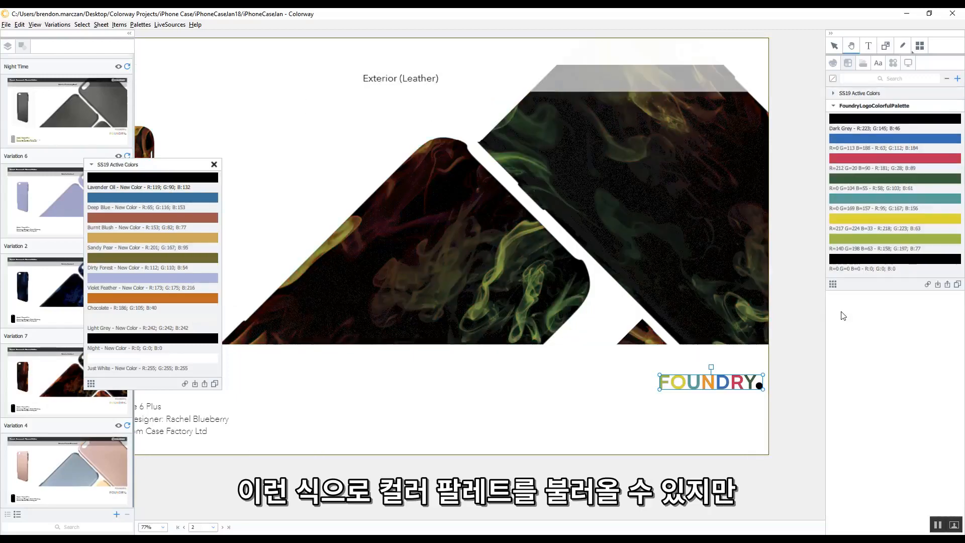
left_click(899, 104)
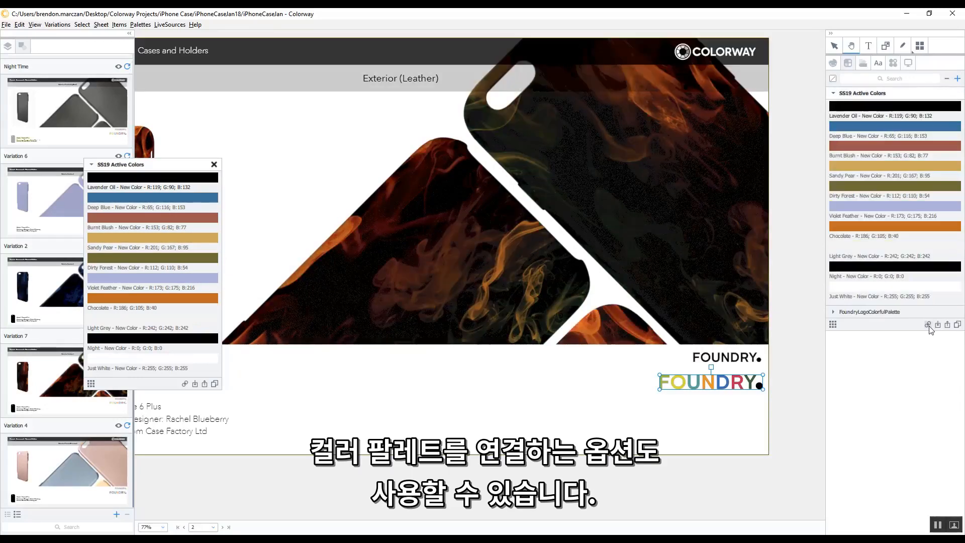
left_click(929, 325)
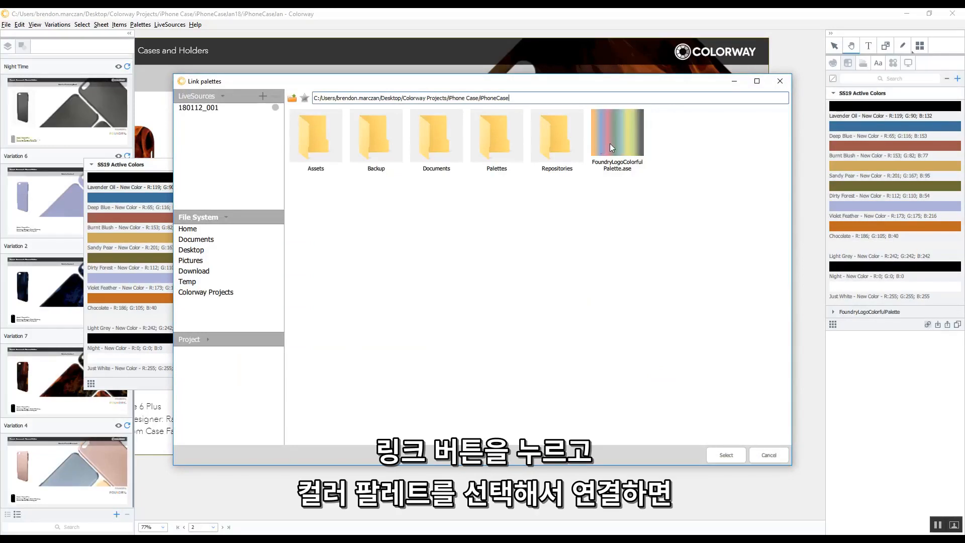
left_click(612, 144)
double_click(613, 144)
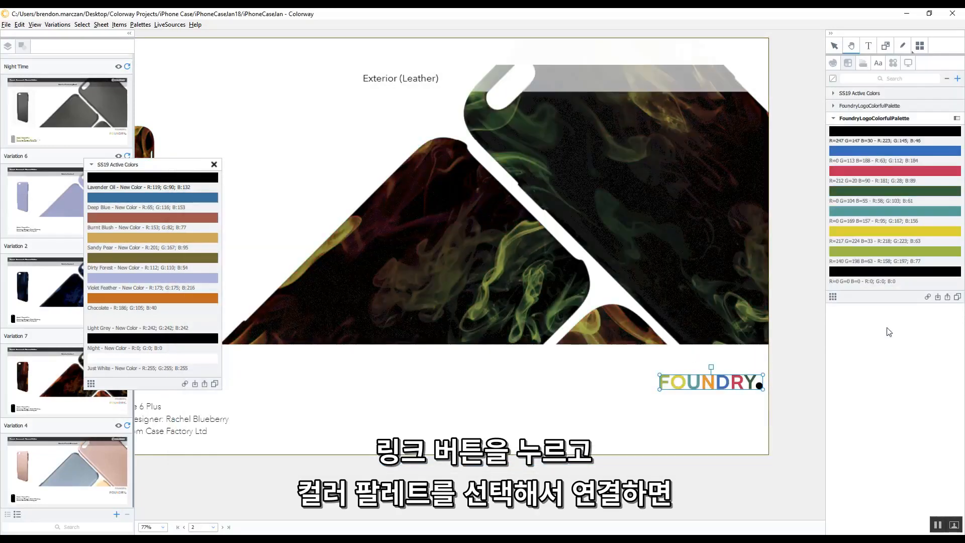
Compare the sheet's colors under SS19 Active Colors with those under the linked FoundryLogoColorfulPalette
left_click(881, 94)
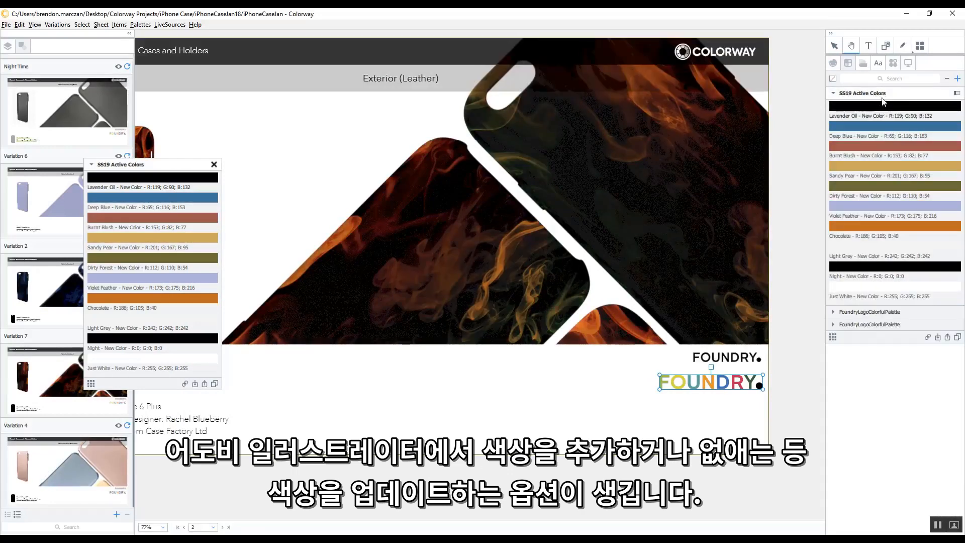
left_click(885, 324)
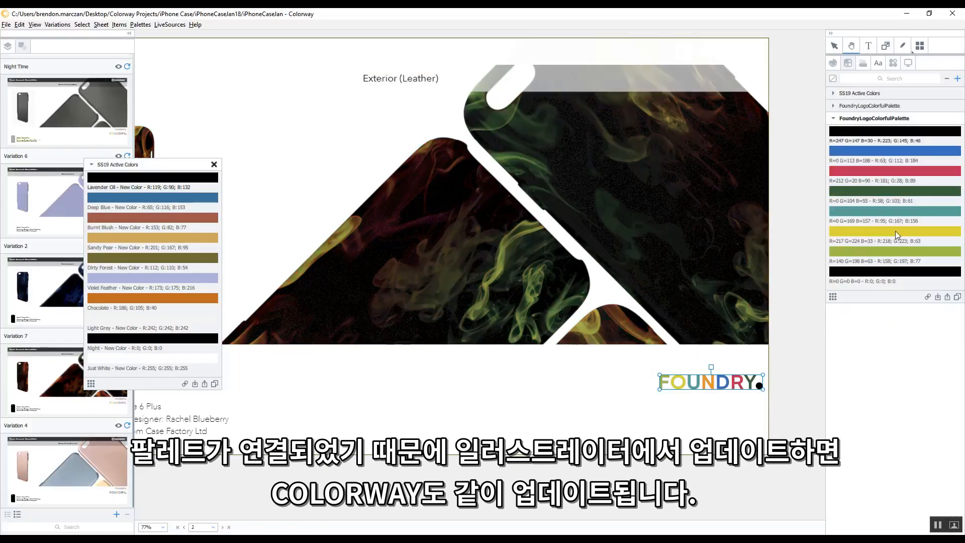